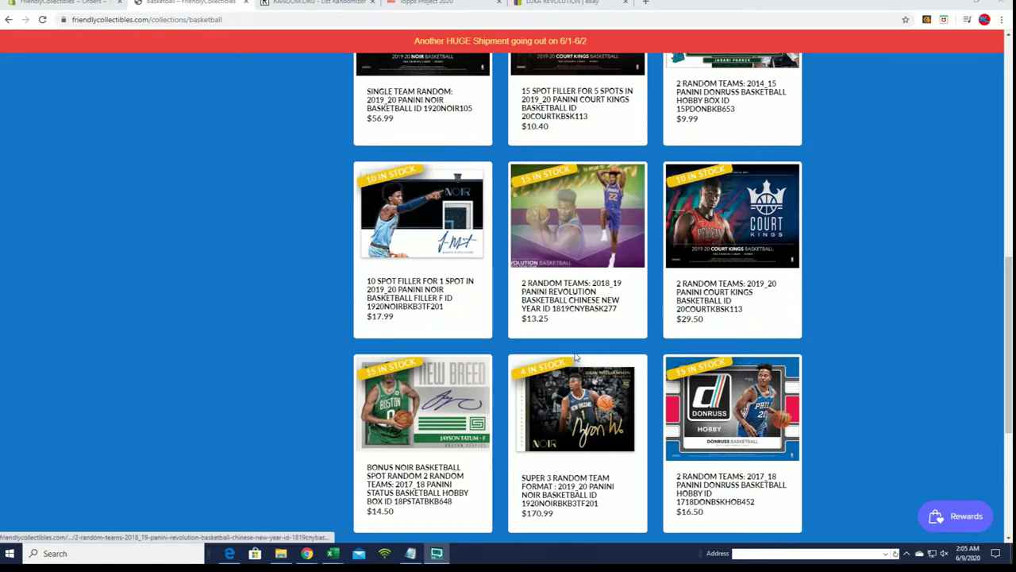
pyautogui.scroll(-1, 571, 302)
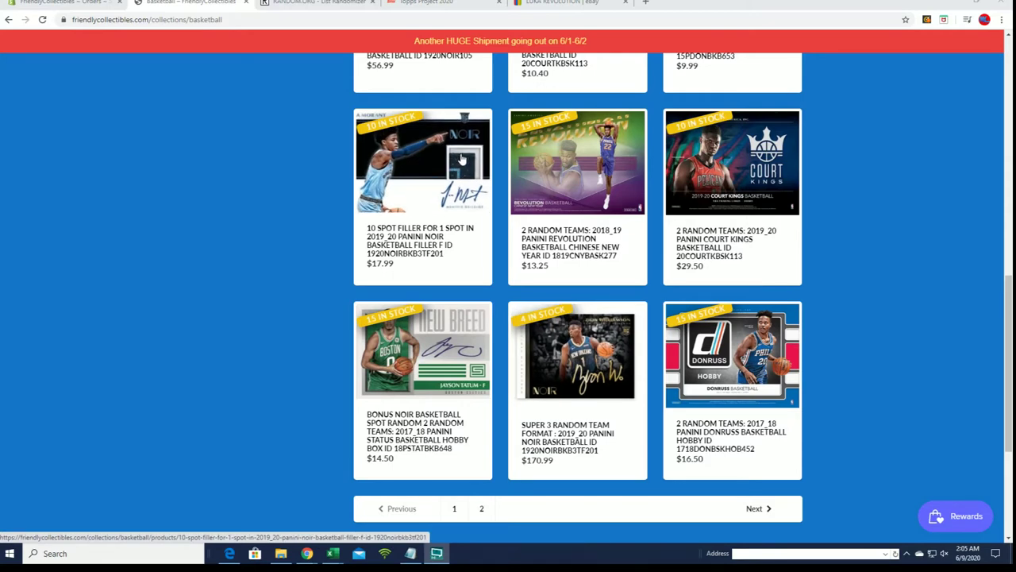
# Load a fresh List Randomizer form and bring the Notepad entrant list forward.
pyautogui.click(332, 7)
pyautogui.moveTo(416, 47)
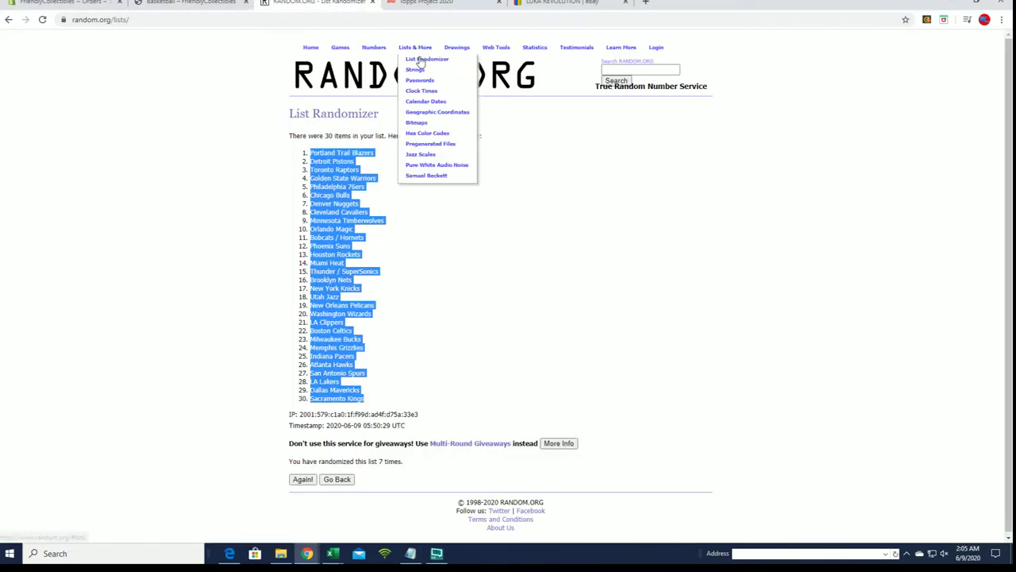
pyautogui.click(424, 59)
pyautogui.hotkey('alt', 'Tab')
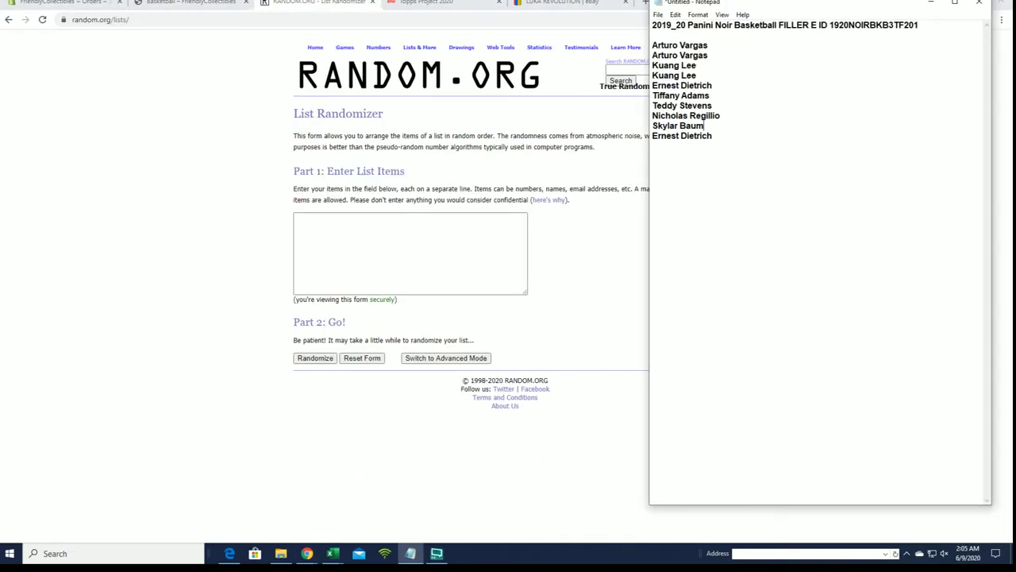
pyautogui.moveTo(842, 7); pyautogui.dragTo(851, 27)
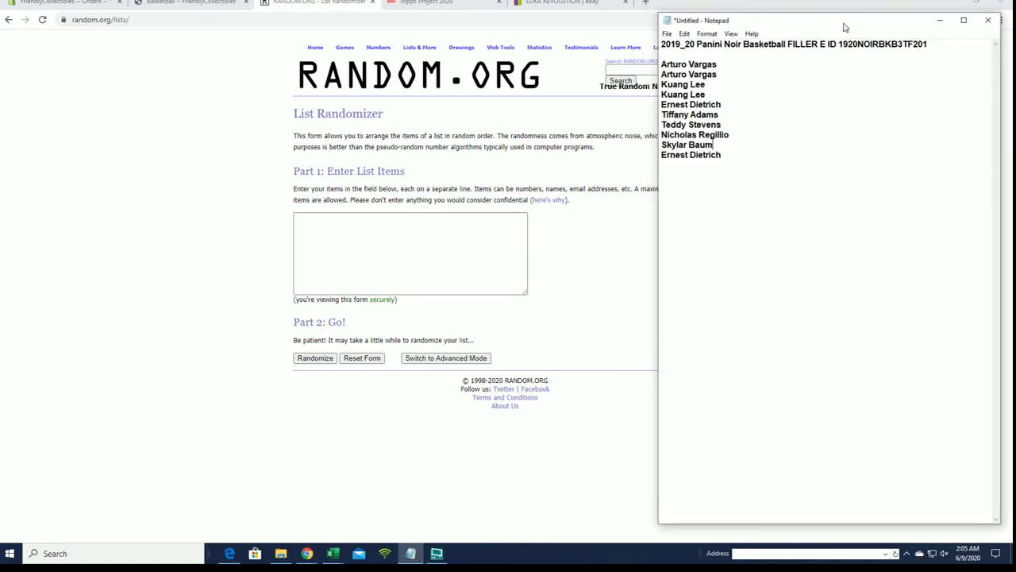
# Copy the ten filler entrant names from Notepad into the randomizer's entry box.
pyautogui.moveTo(742, 165)
pyautogui.mouseDown()
pyautogui.moveTo(679, 114)
pyautogui.moveTo(661, 63)
pyautogui.mouseUp()
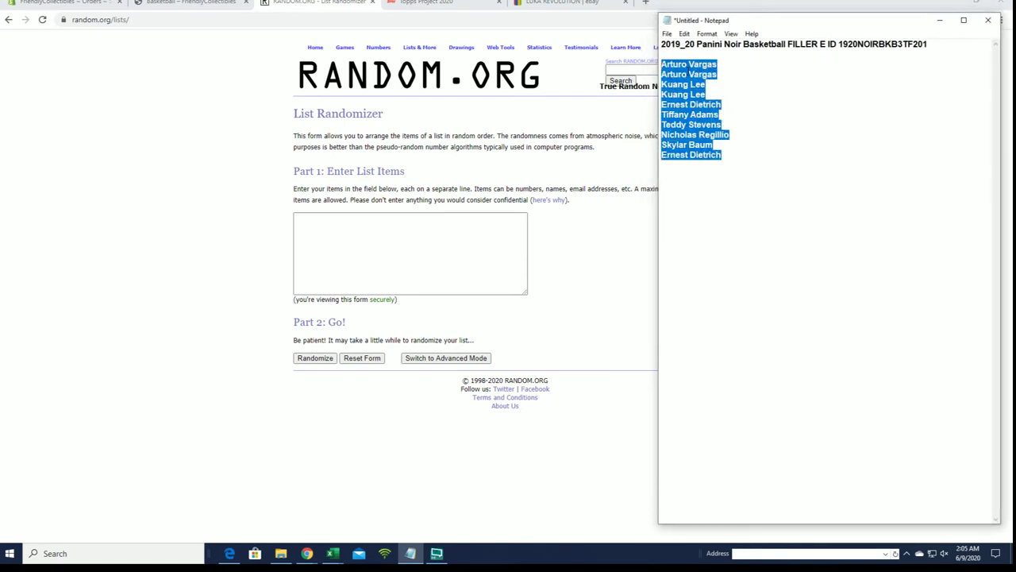
pyautogui.rightClick(688, 71)
pyautogui.click(728, 105)
pyautogui.click(445, 258)
pyautogui.rightClick(373, 248)
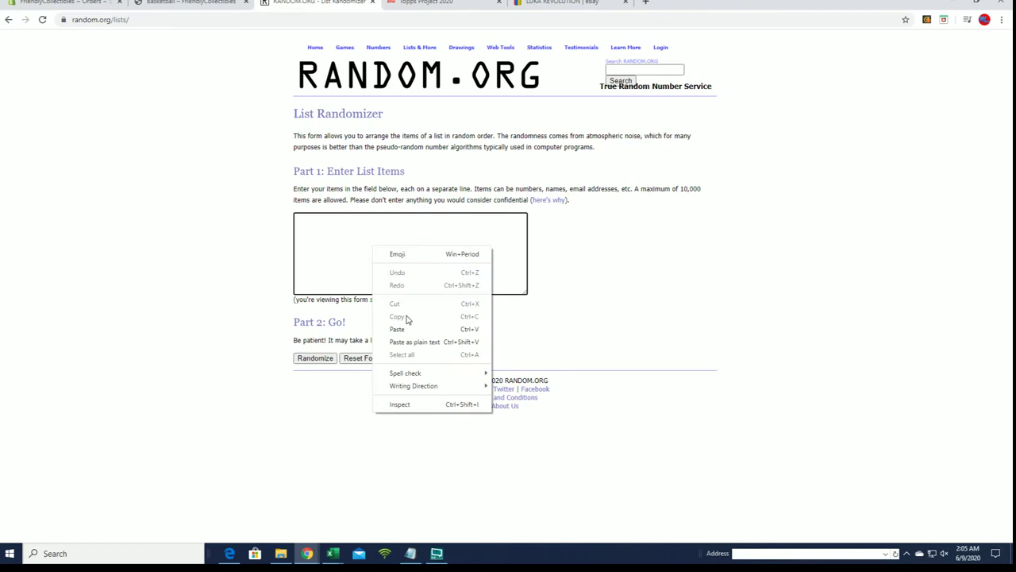
pyautogui.click(397, 329)
# Enlarge the randomizer page to 125% and further for readability.
pyautogui.click(1001, 20)
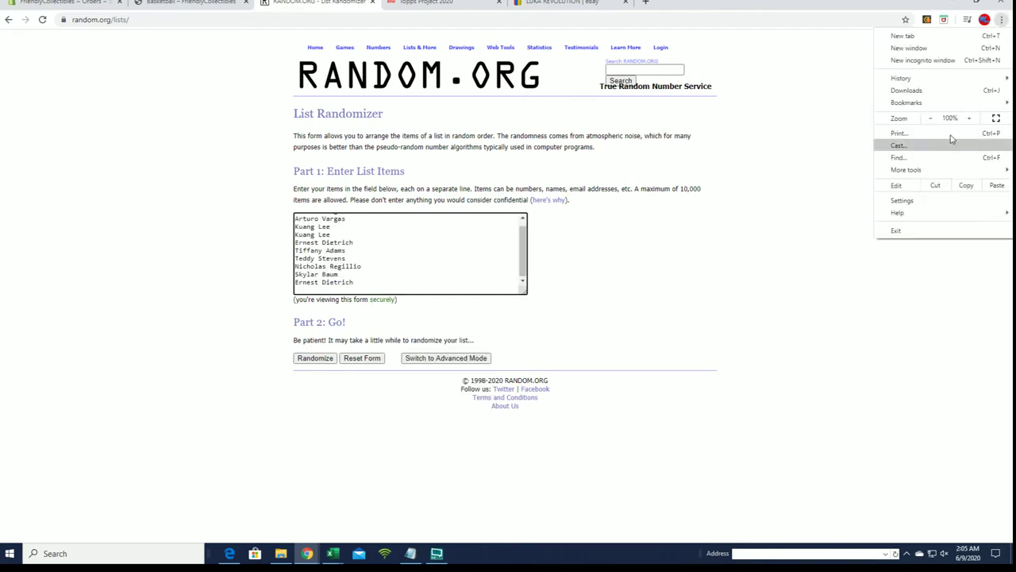
pyautogui.click(968, 117)
pyautogui.click(968, 117)
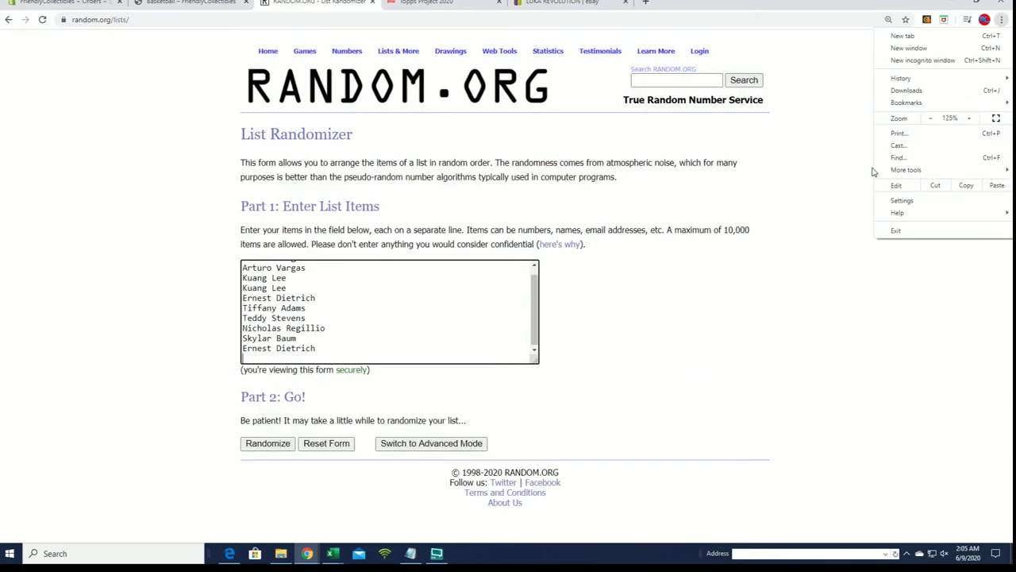
pyautogui.click(969, 118)
pyautogui.click(200, 521)
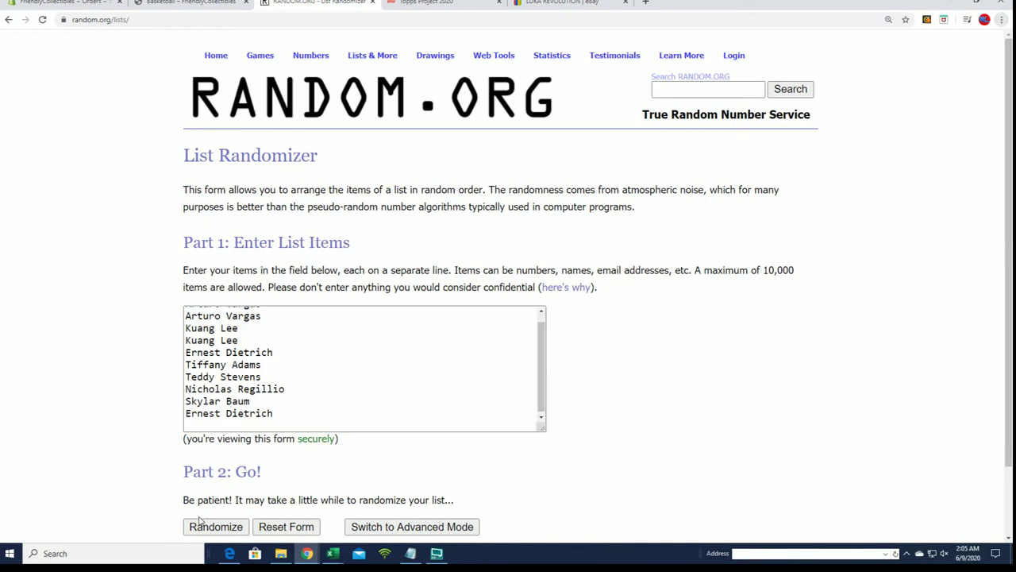
# Randomize the entrant list, reshuffling until it has been randomized seven times.
pyautogui.click(193, 419)
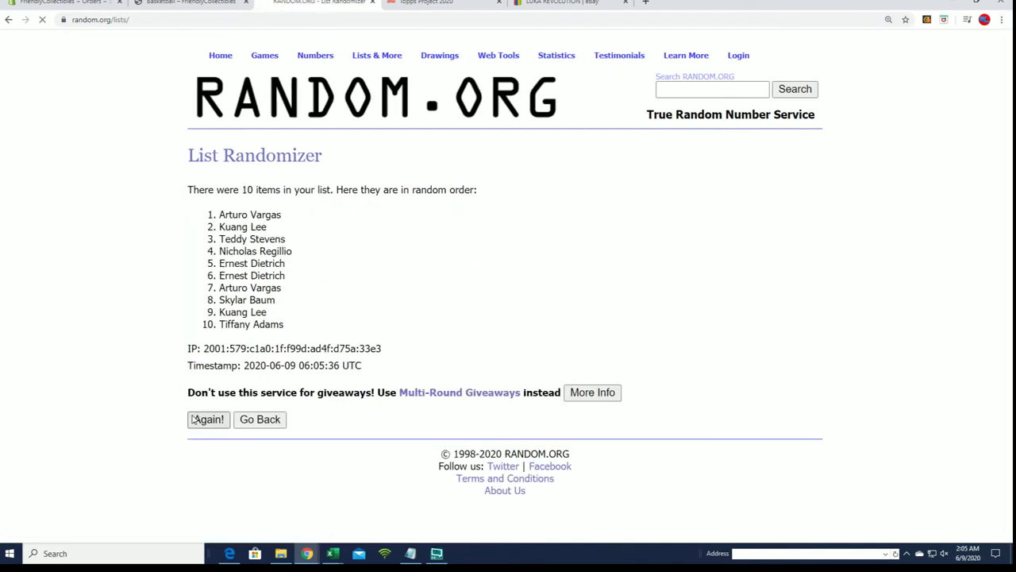
pyautogui.click(198, 450)
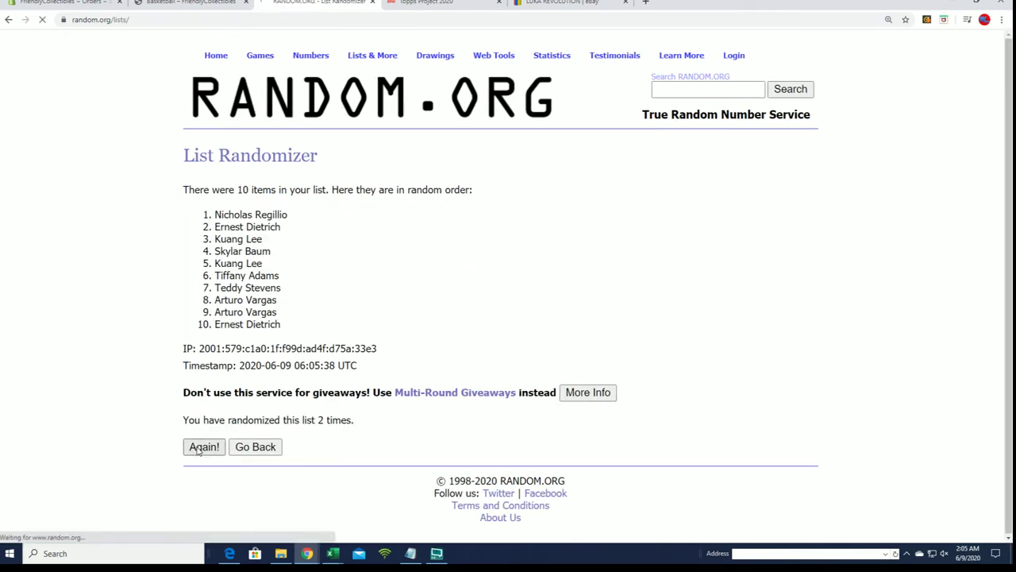
pyautogui.click(199, 450)
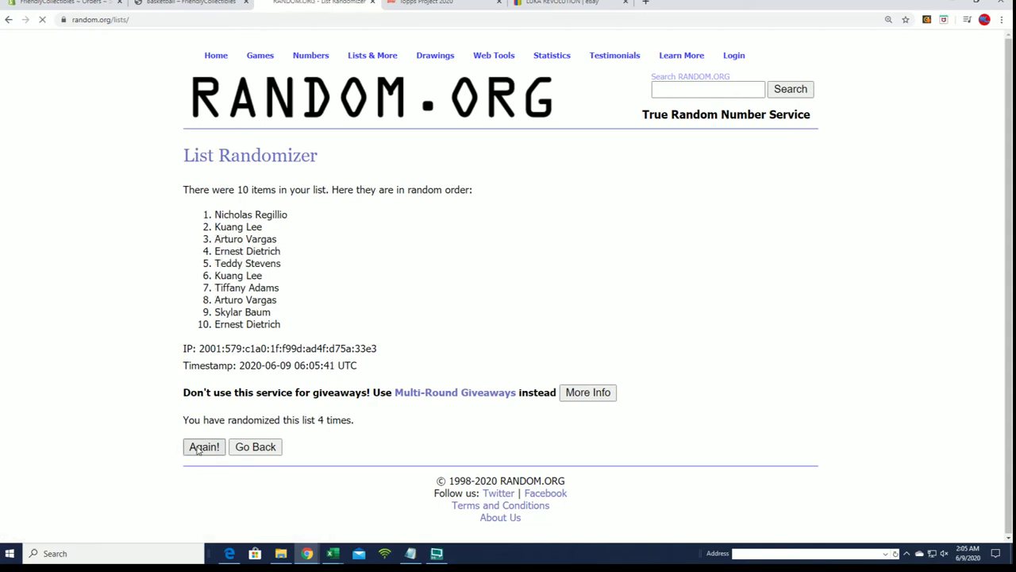
pyautogui.click(198, 449)
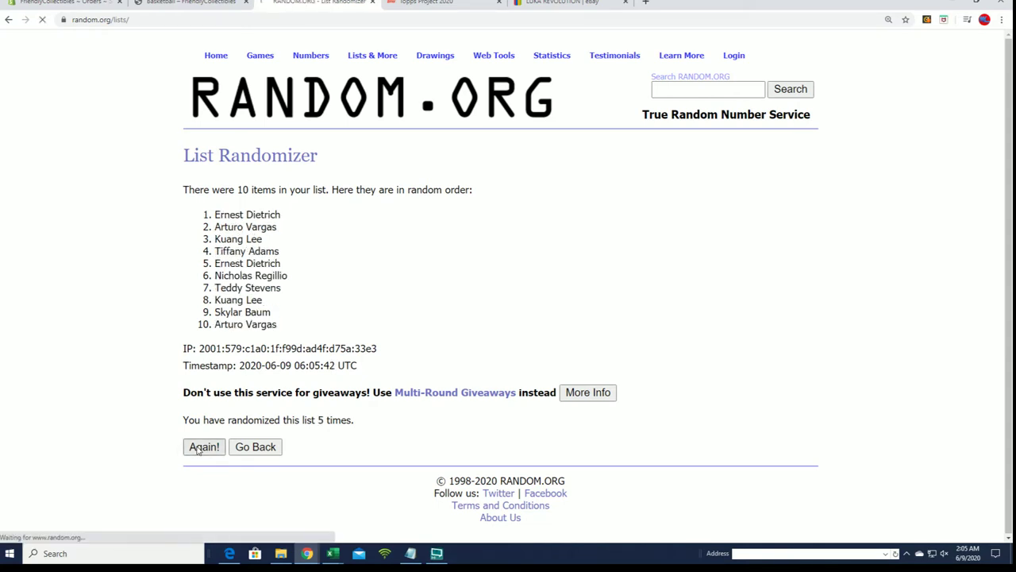
pyautogui.click(199, 449)
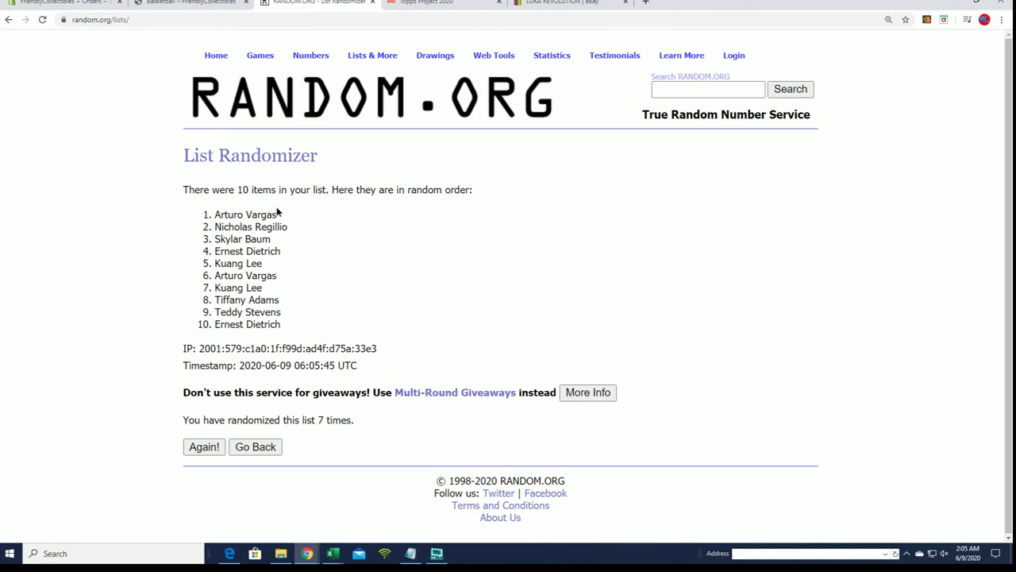
pyautogui.moveTo(278, 212); pyautogui.dragTo(214, 216)
pyautogui.rightClick(264, 229)
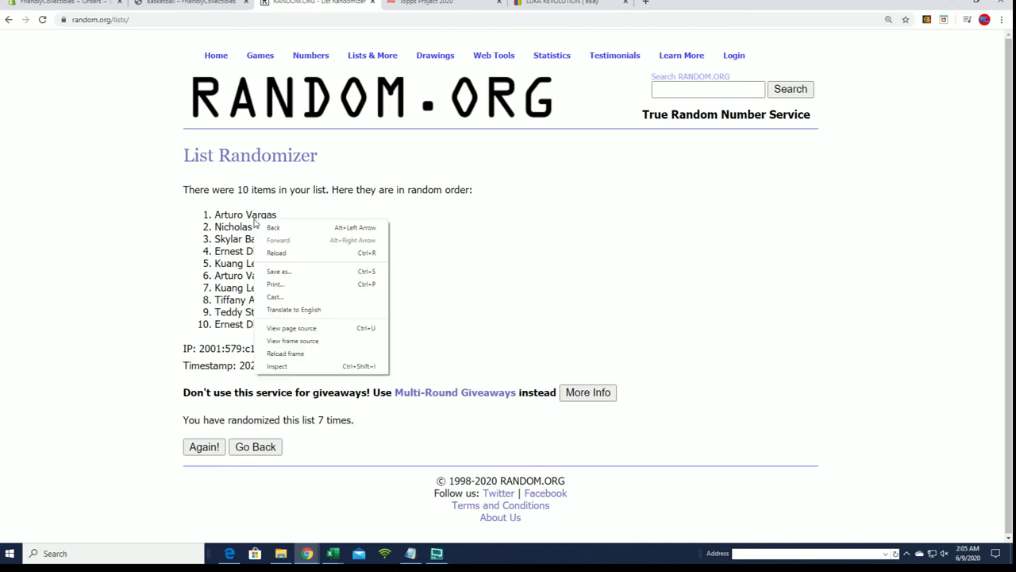
pyautogui.click(289, 220)
pyautogui.moveTo(278, 214); pyautogui.dragTo(215, 216)
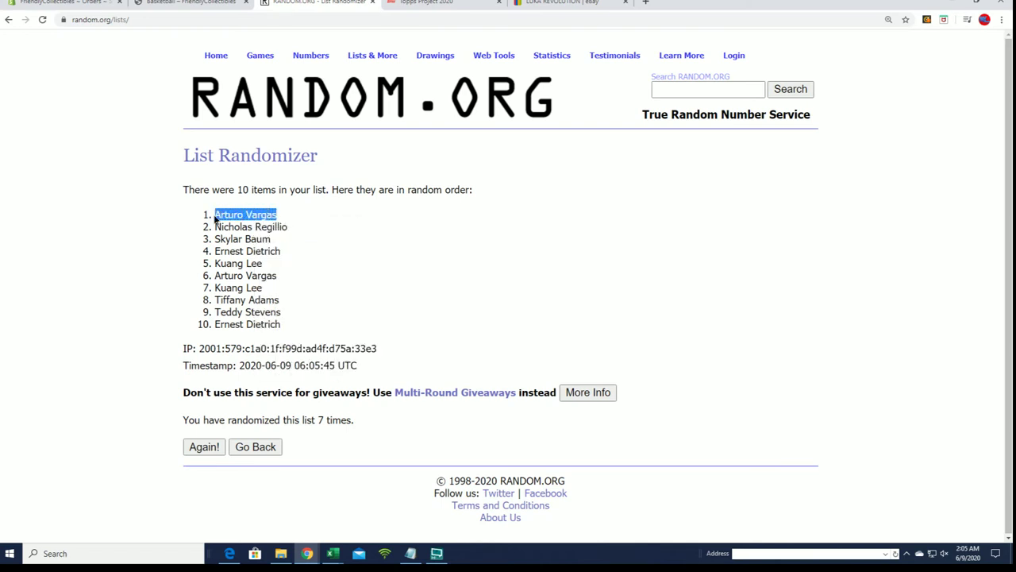
pyautogui.rightClick(240, 211)
pyautogui.click(268, 223)
pyautogui.click(208, 4)
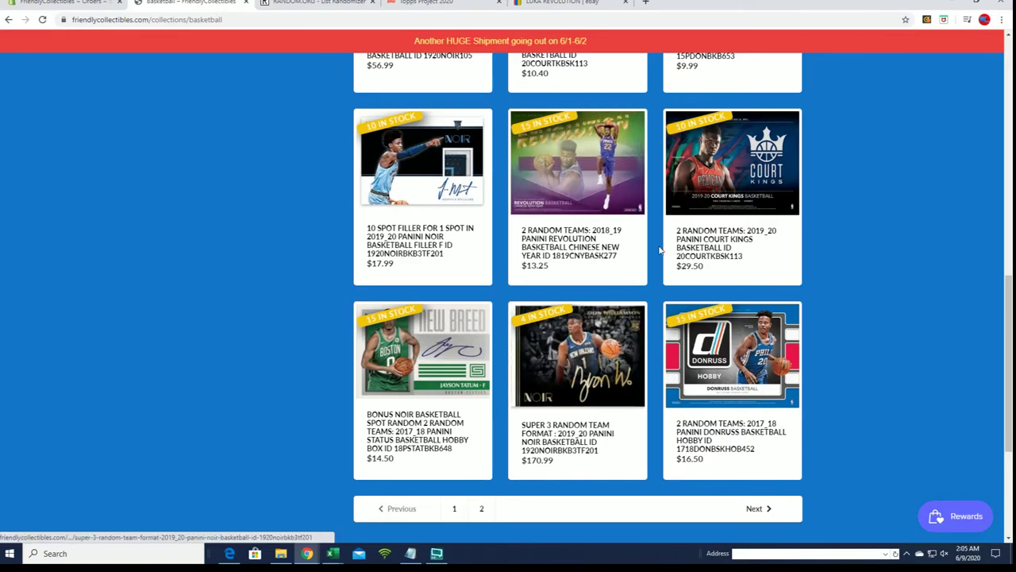
# Open the Super 3 Random Team Format product card from the basketball collection grid.
pyautogui.click(594, 347)
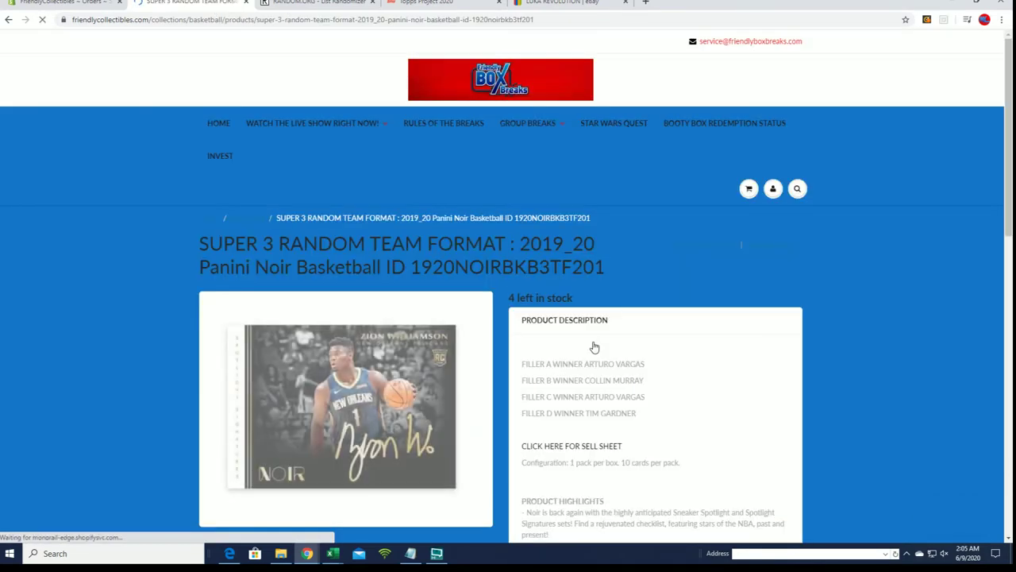
pyautogui.scroll(-1, 617, 352)
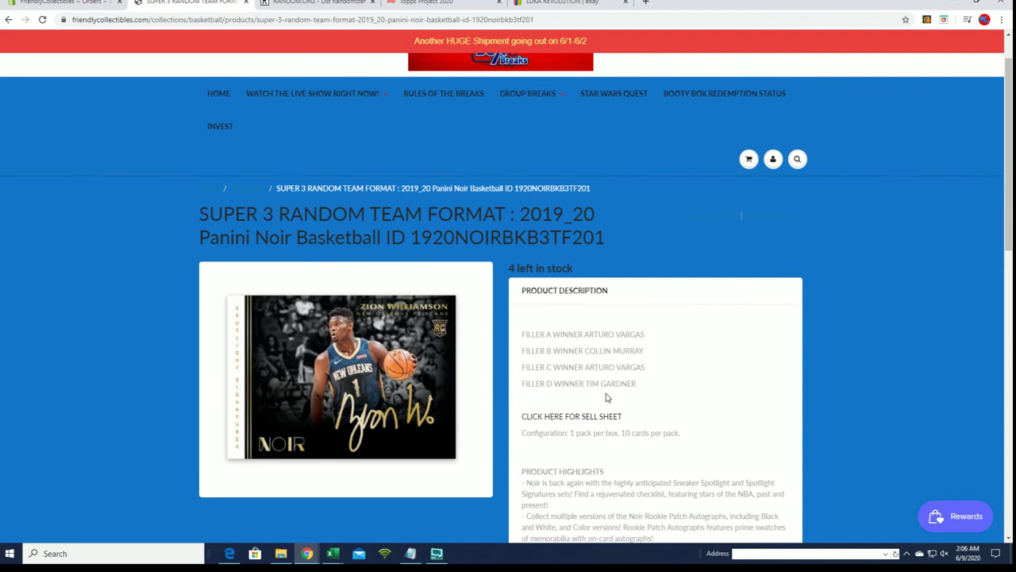